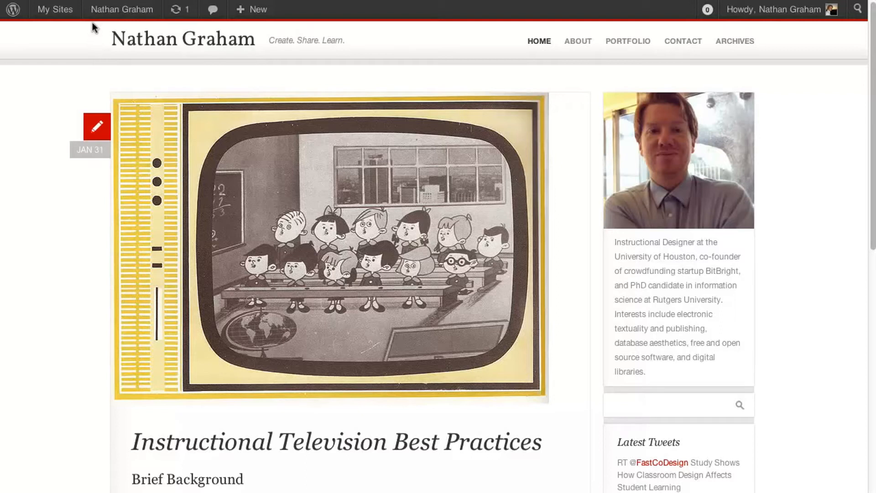
# Open the site's dashboard and go to the management page for its navigation menus
pyautogui.moveTo(99, 9)
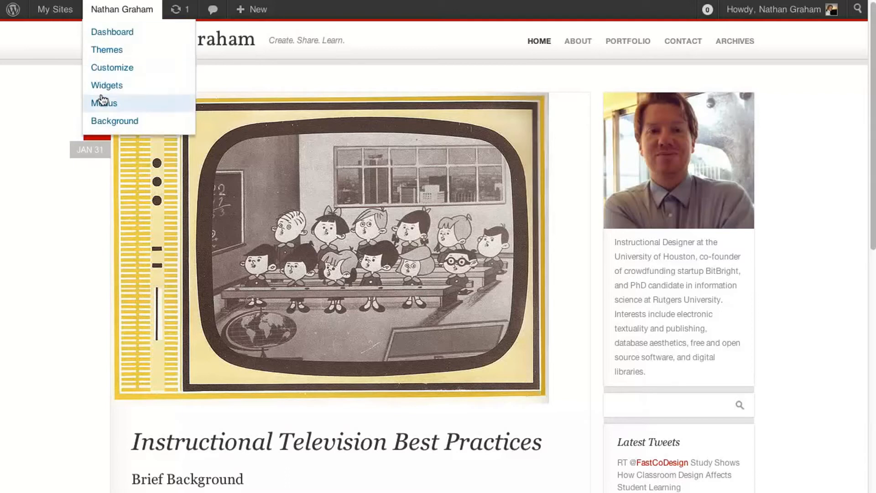
pyautogui.click(113, 31)
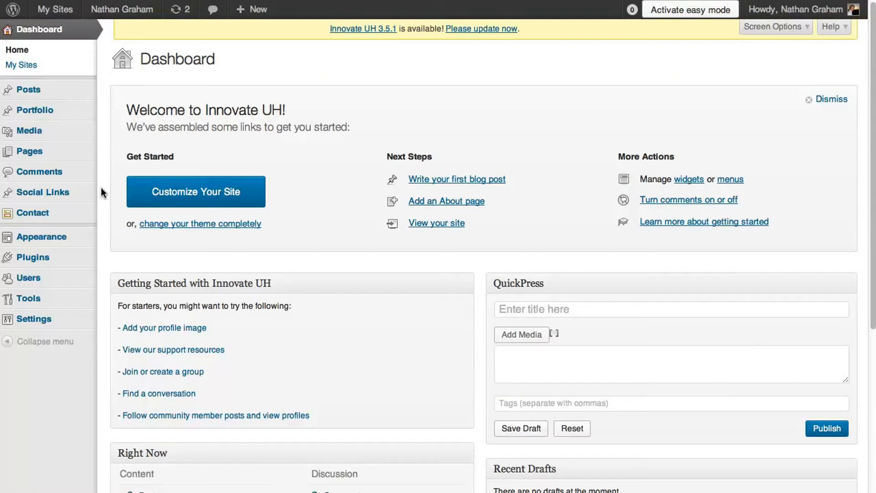
pyautogui.moveTo(70, 239)
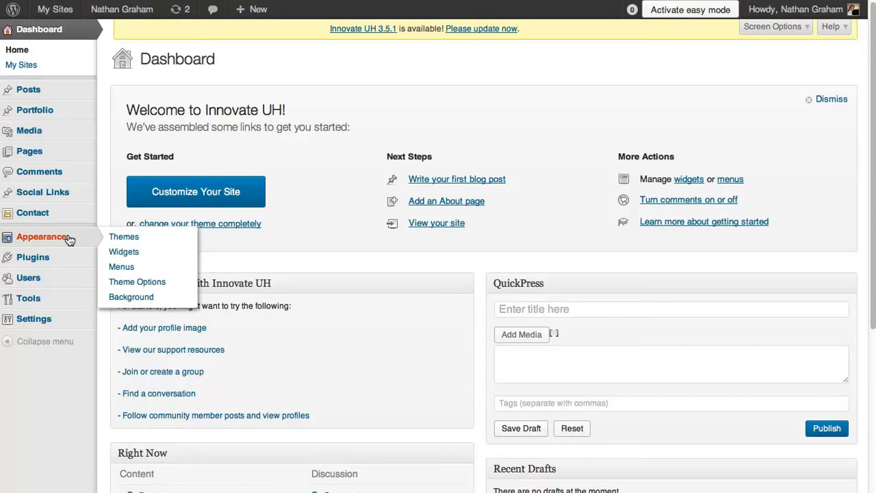
pyautogui.click(126, 265)
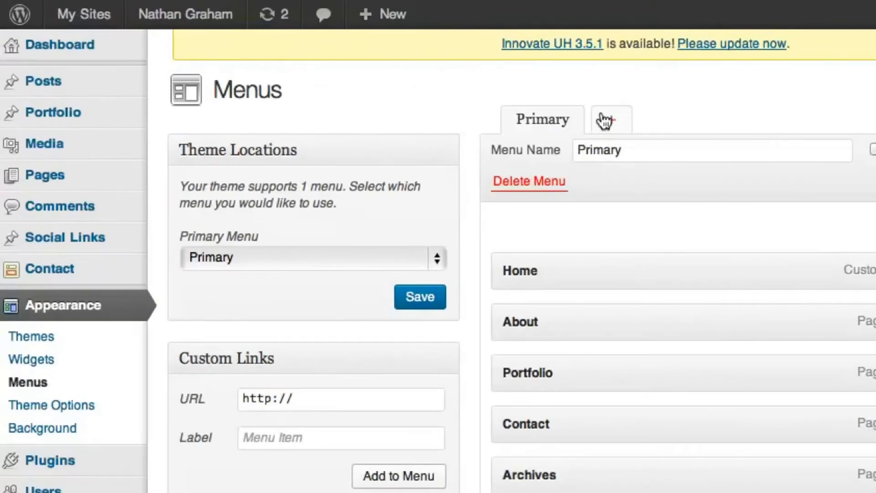
# Create a new custom menu named Main Menu
pyautogui.click(604, 121)
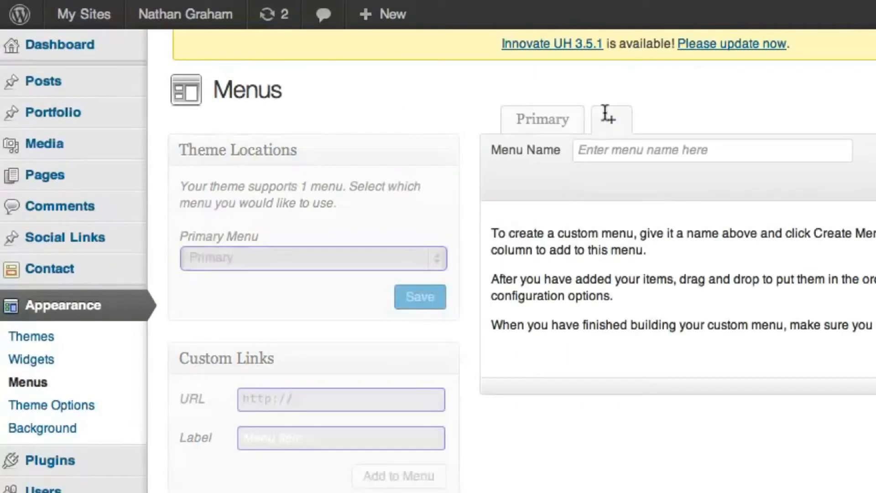
pyautogui.click(625, 148)
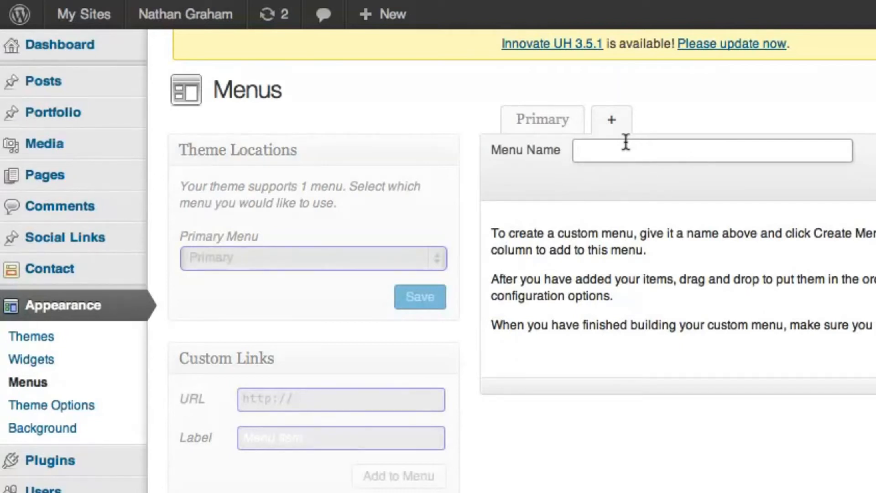
pyautogui.write('Me')
pyautogui.press('BackSpace')
pyautogui.write('ain Menu')
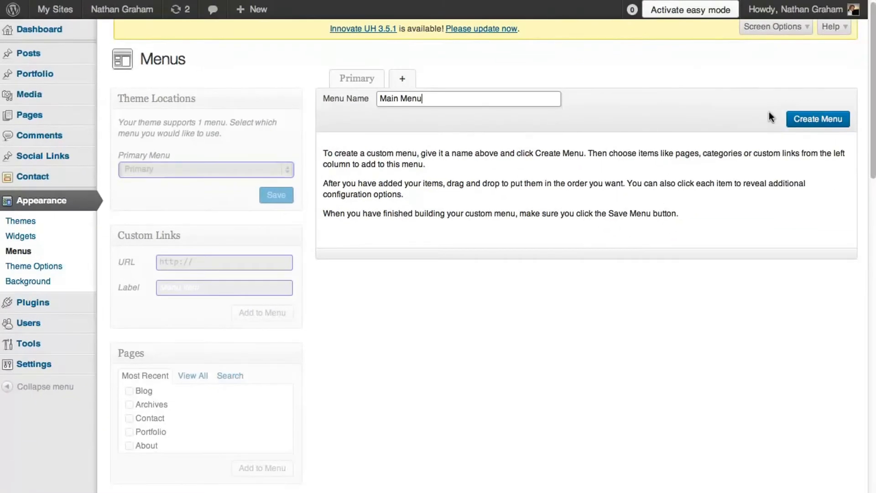
pyautogui.click(793, 116)
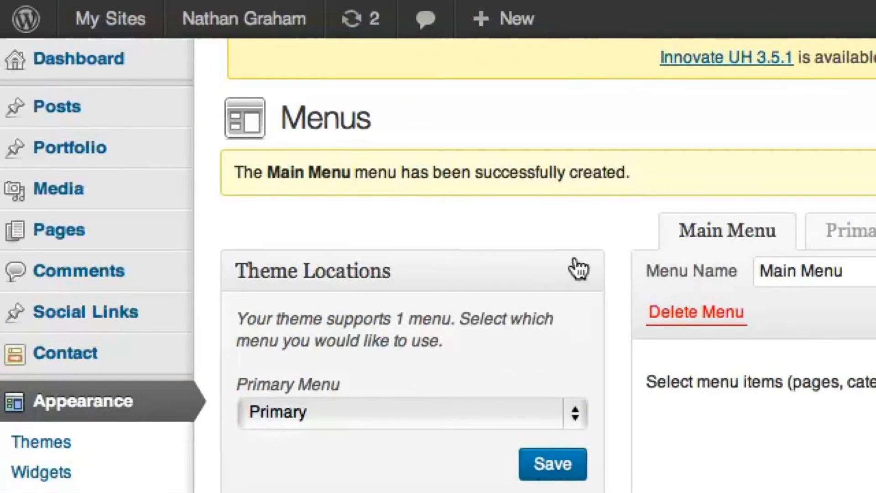
# Assign Main Menu to the theme's Primary Menu location and save the assignment
pyautogui.click(443, 400)
pyautogui.click(440, 418)
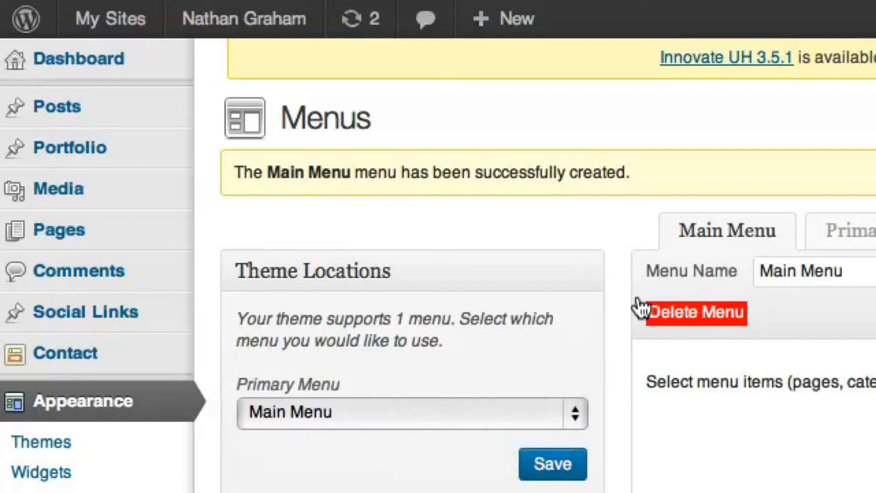
pyautogui.click(538, 464)
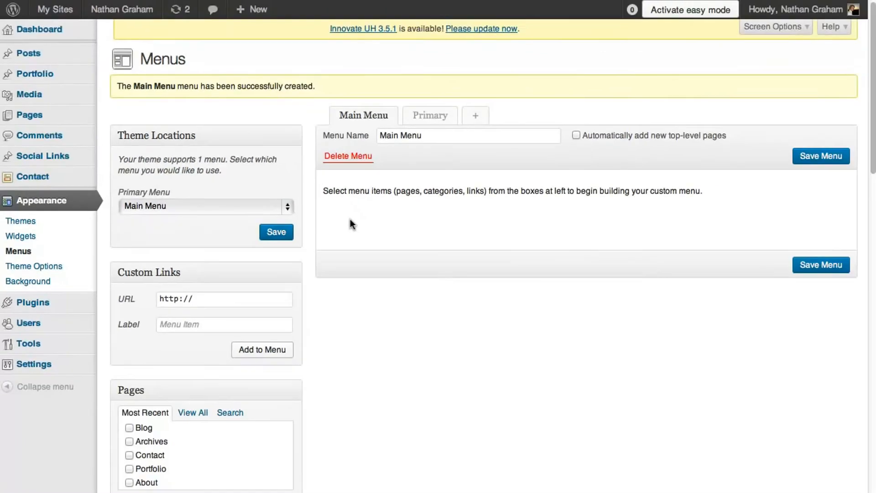
# Add the About and Blog pages from the full page list to Main Menu
pyautogui.scroll(-3, 350, 220)
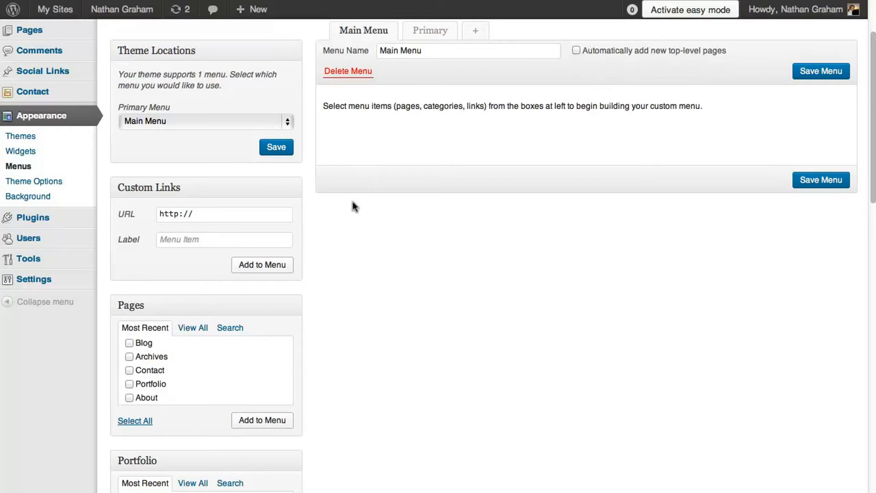
pyautogui.scroll(-3, 353, 203)
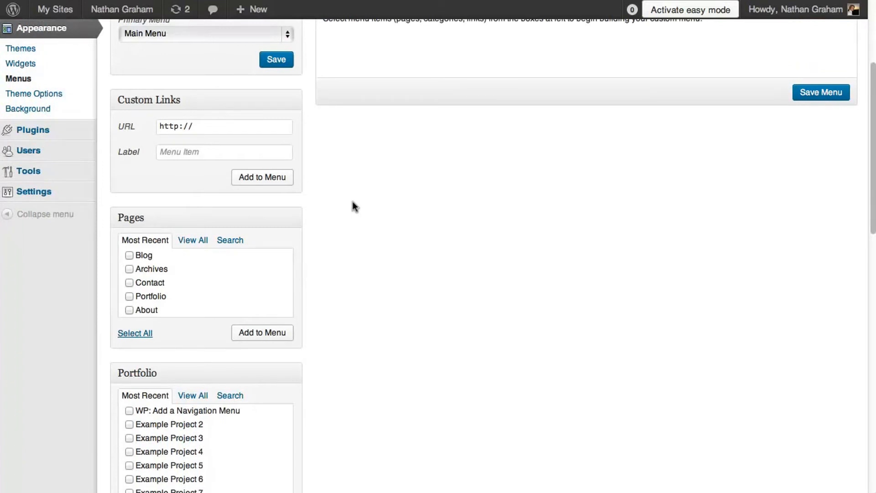
pyautogui.scroll(-2, 353, 203)
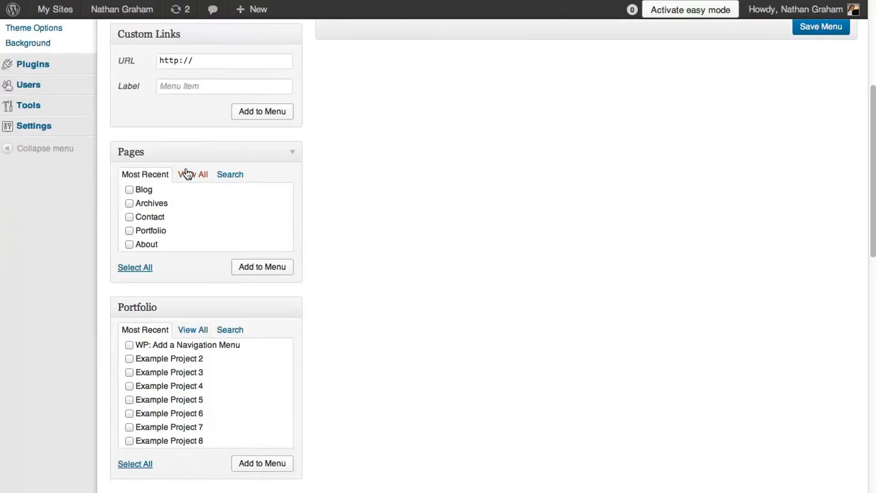
pyautogui.scroll(2, 363, 177)
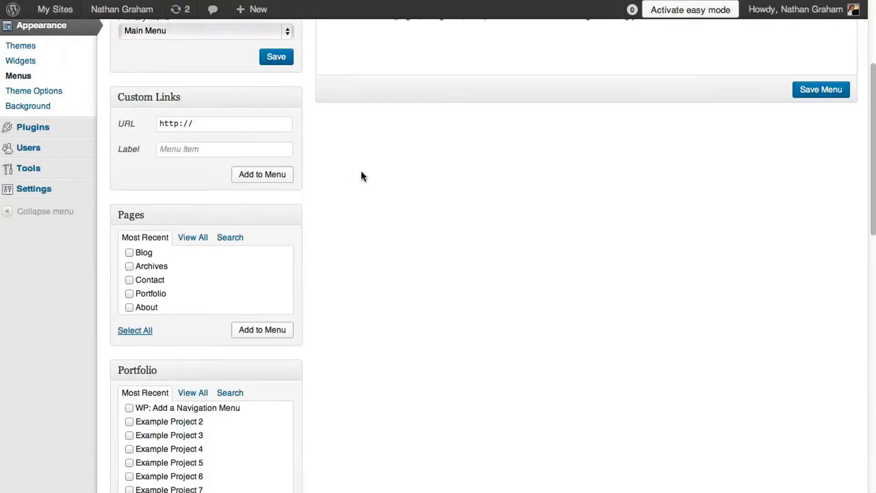
pyautogui.scroll(-2, 363, 176)
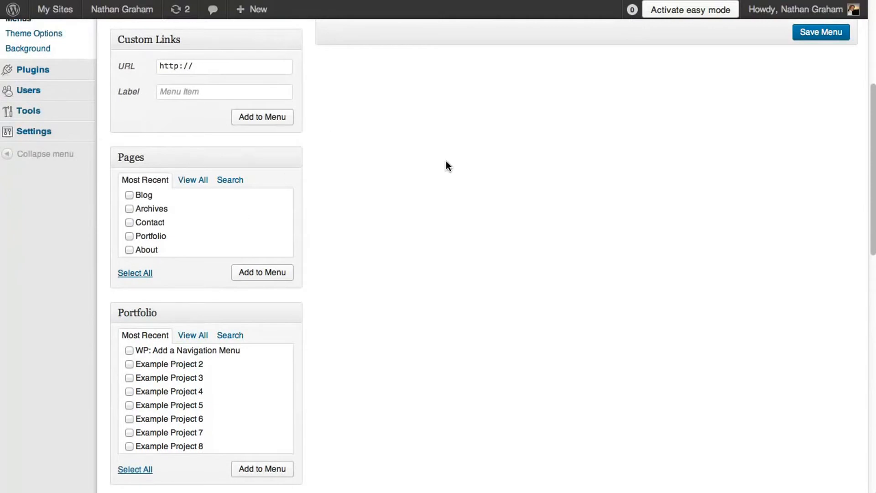
pyautogui.scroll(-2, 446, 162)
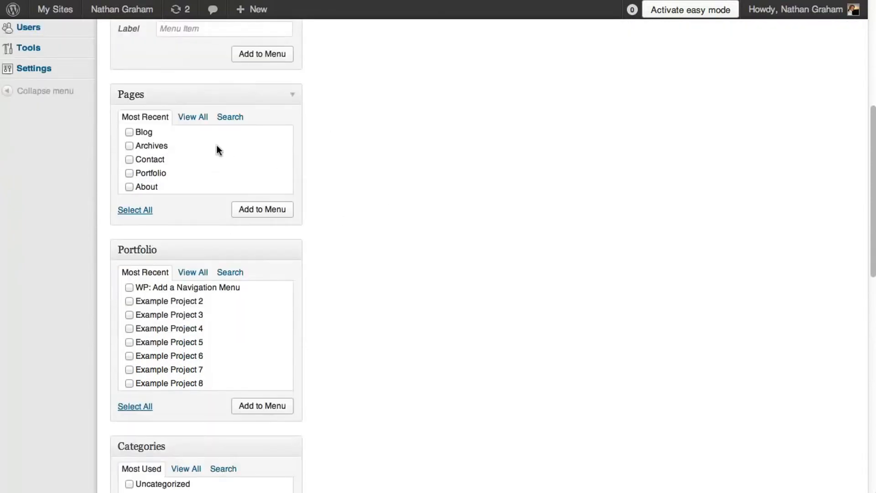
pyautogui.click(181, 116)
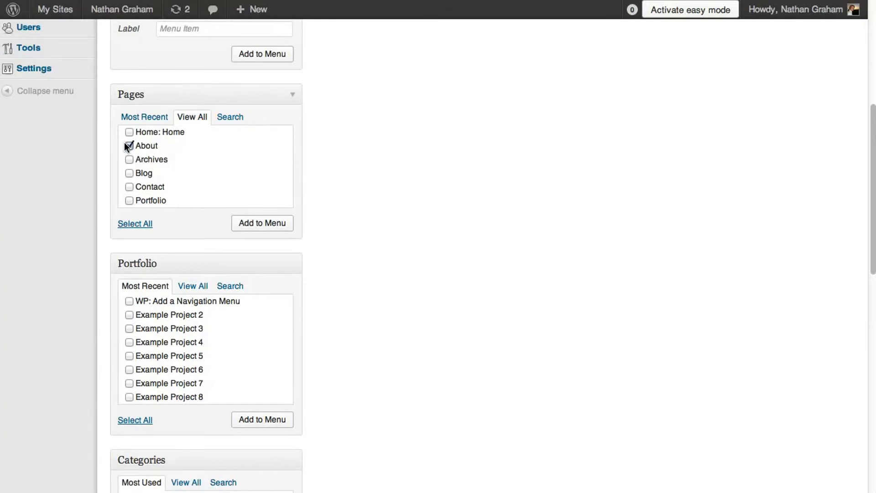
pyautogui.click(126, 173)
pyautogui.click(265, 222)
pyautogui.scroll(6, 485, 243)
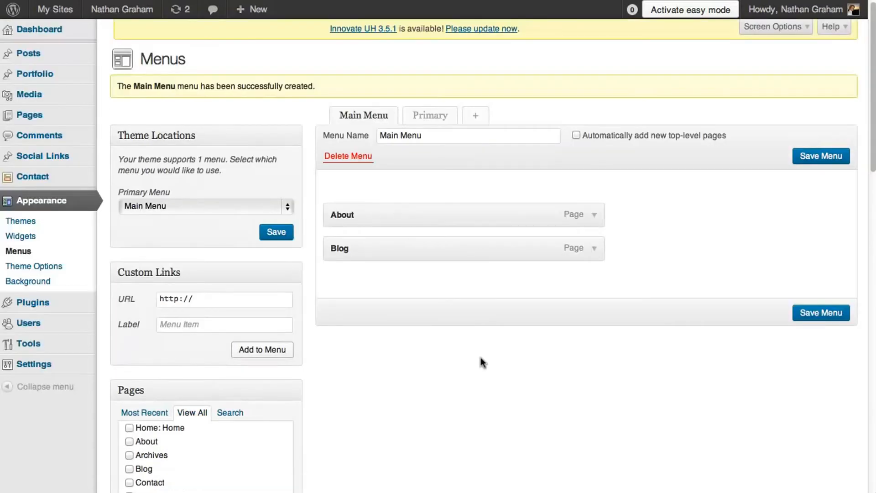
# Add the education category from the full category list to Main Menu
pyautogui.scroll(-10, 478, 355)
pyautogui.scroll(-1, 477, 354)
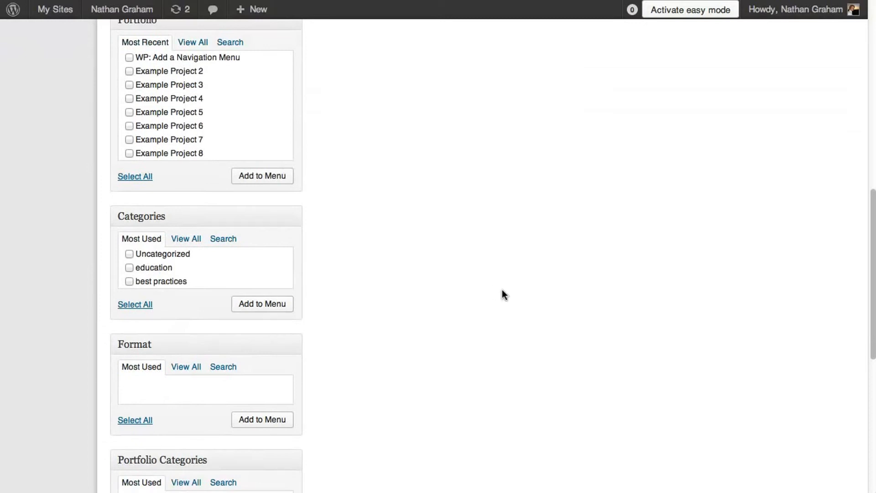
pyautogui.scroll(-3, 502, 295)
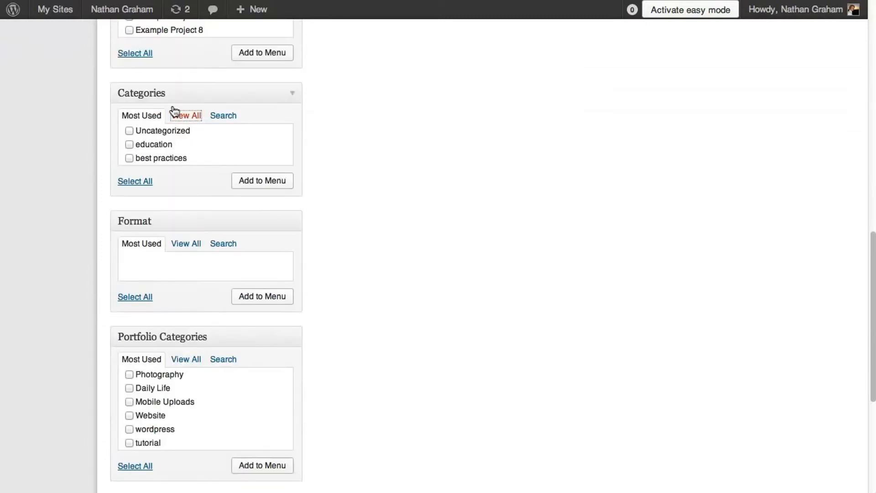
pyautogui.click(174, 114)
pyautogui.click(129, 158)
pyautogui.click(279, 222)
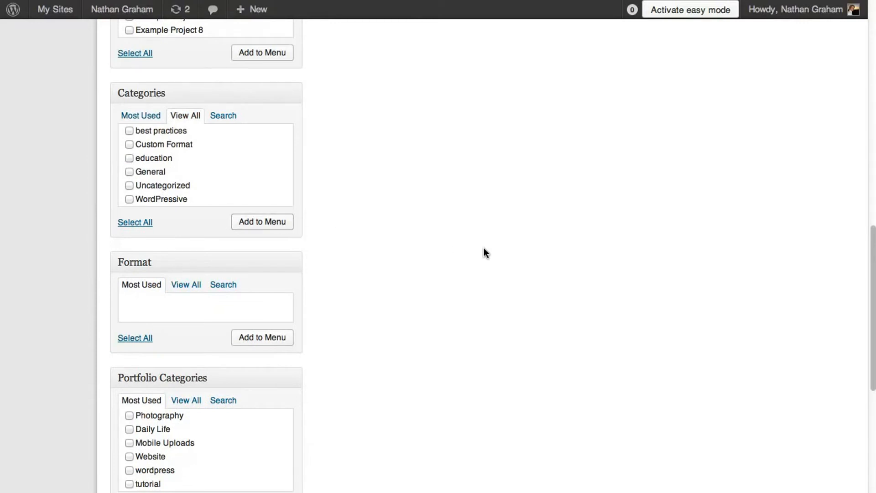
# Add the university portfolio tag to Main Menu
pyautogui.scroll(-2, 484, 252)
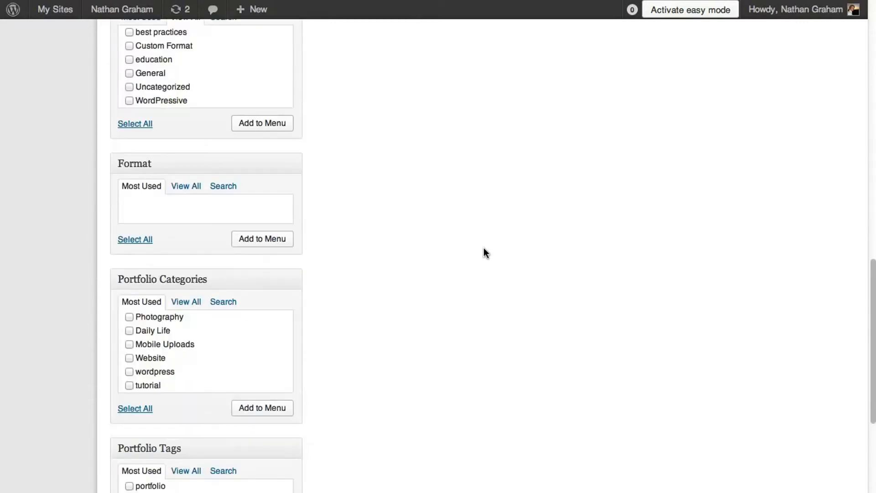
pyautogui.scroll(1, 486, 252)
pyautogui.scroll(-4, 485, 252)
pyautogui.scroll(-2, 485, 252)
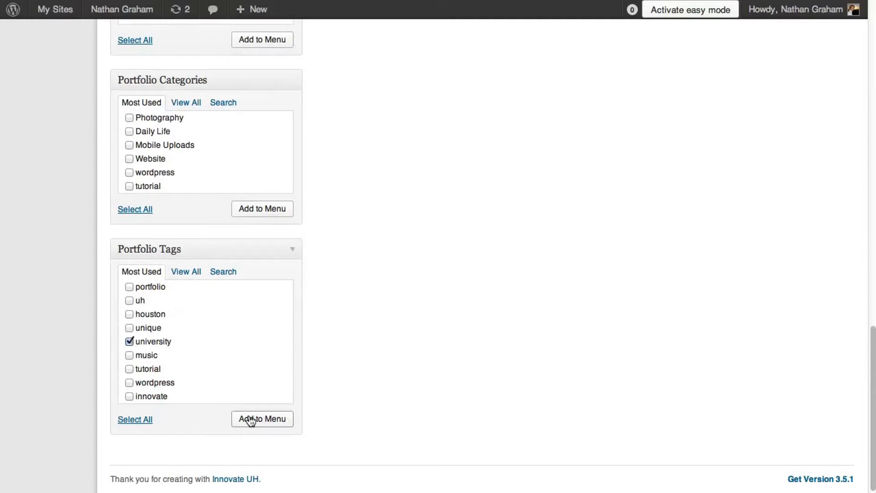
pyautogui.click(262, 418)
pyautogui.scroll(10, 547, 210)
pyautogui.scroll(10, 550, 192)
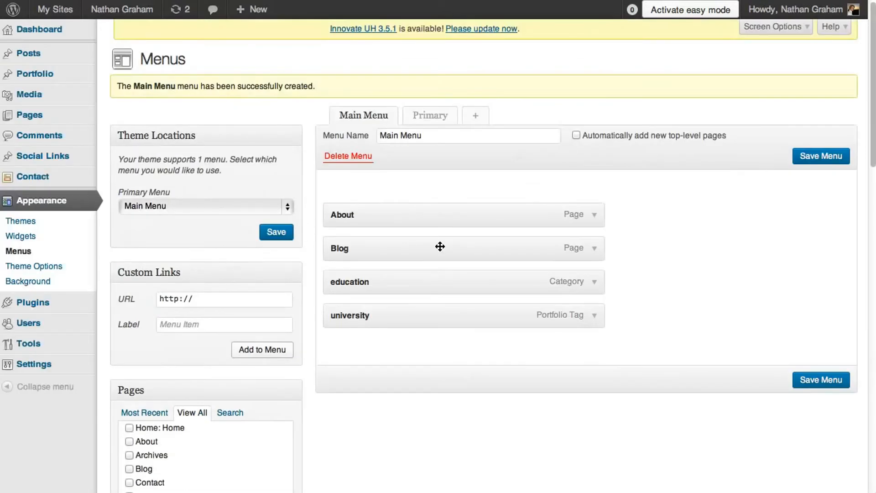
# Add a custom link labelled Home pointing to the personal site address under innovate.uh.edu, and review the new item's settings
pyautogui.scroll(-2, 624, 265)
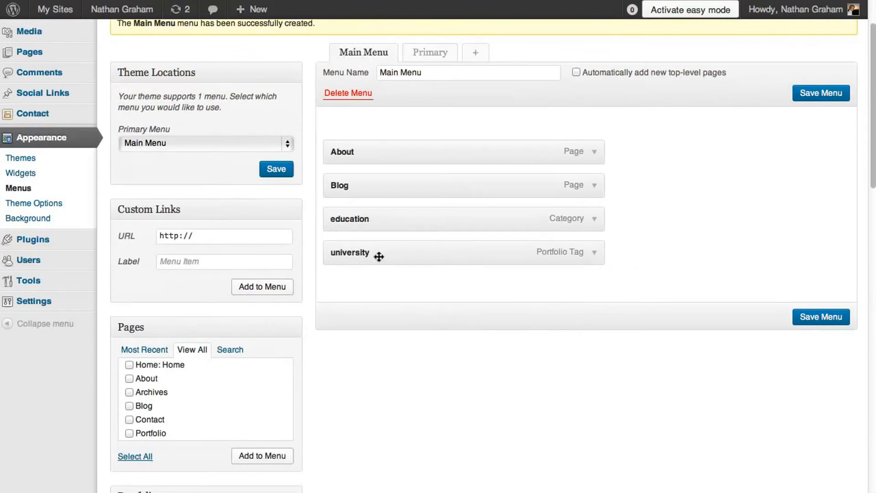
pyautogui.click(268, 233)
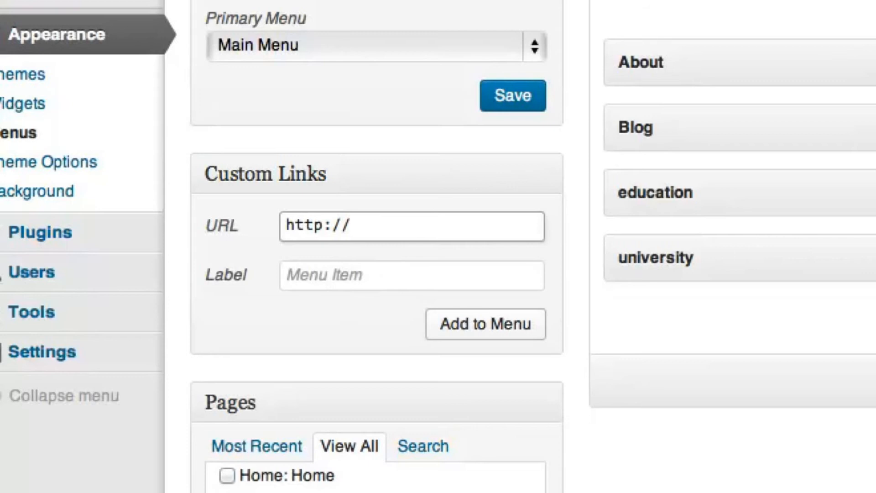
pyautogui.write('innovate.uh.edu/negraham')
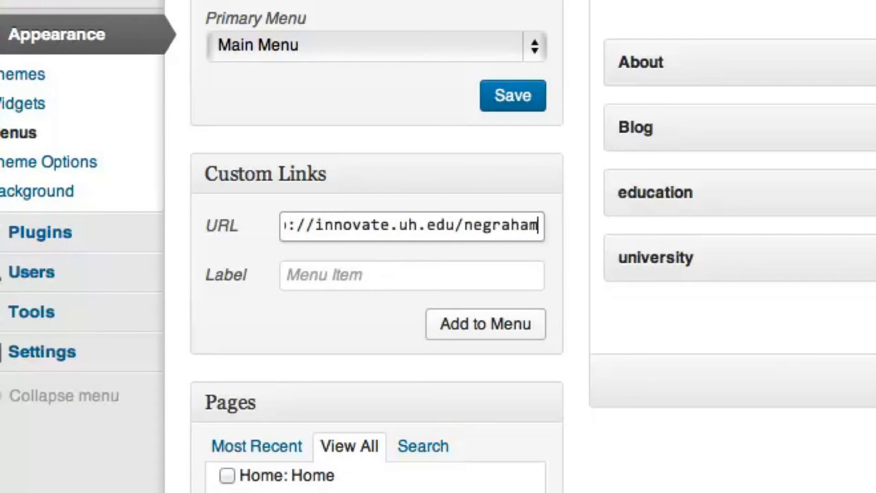
pyautogui.press('Tab')
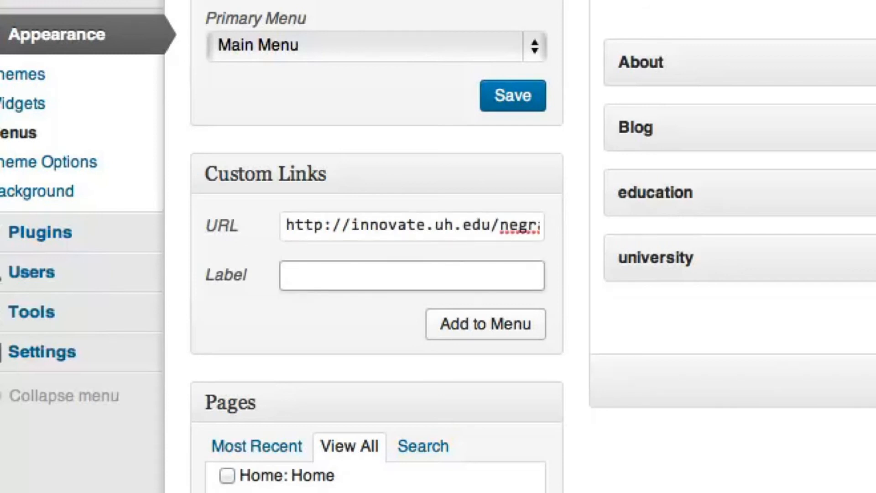
pyautogui.write('Home')
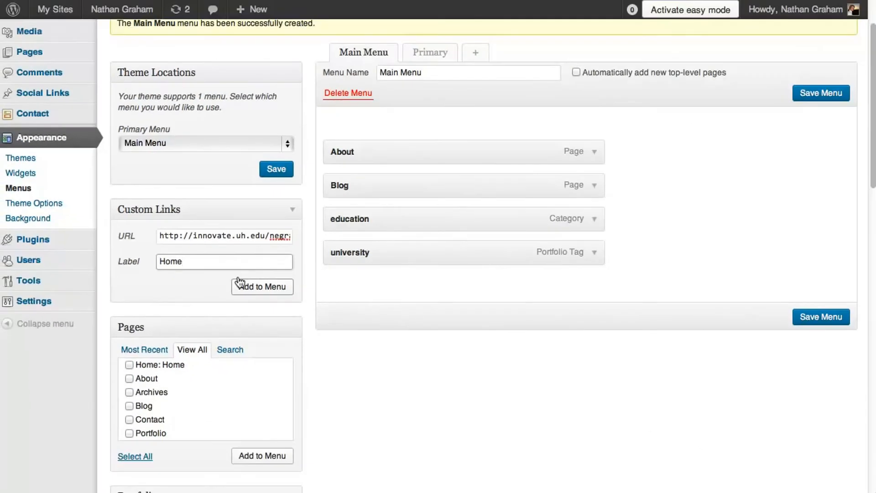
pyautogui.click(238, 282)
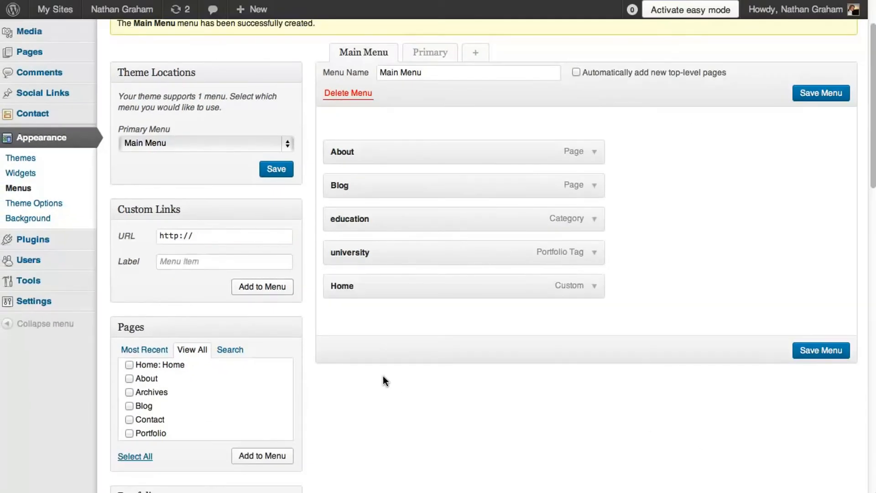
pyautogui.click(592, 286)
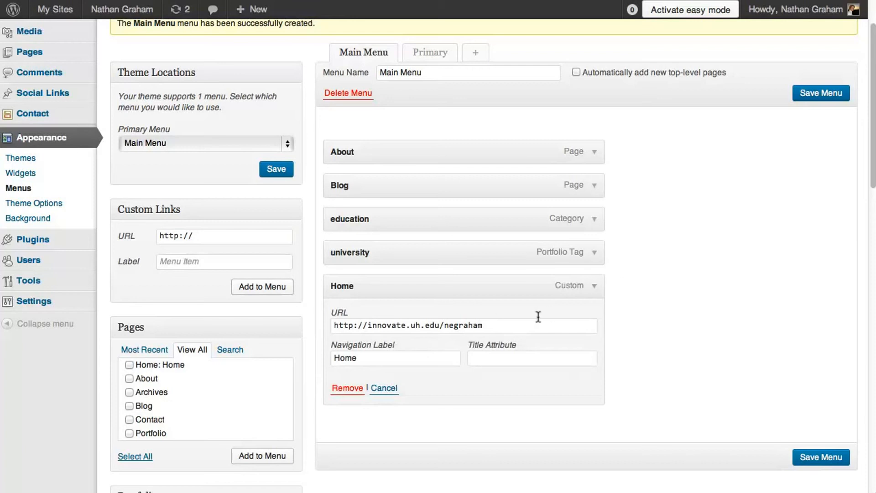
pyautogui.click(591, 286)
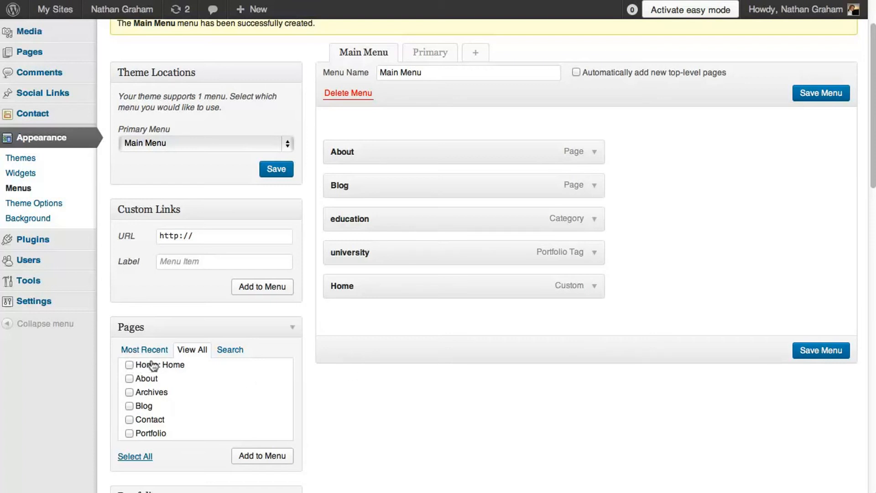
# Add the Home entry from the full page list to Main Menu and review its link settings
pyautogui.click(130, 365)
pyautogui.click(259, 455)
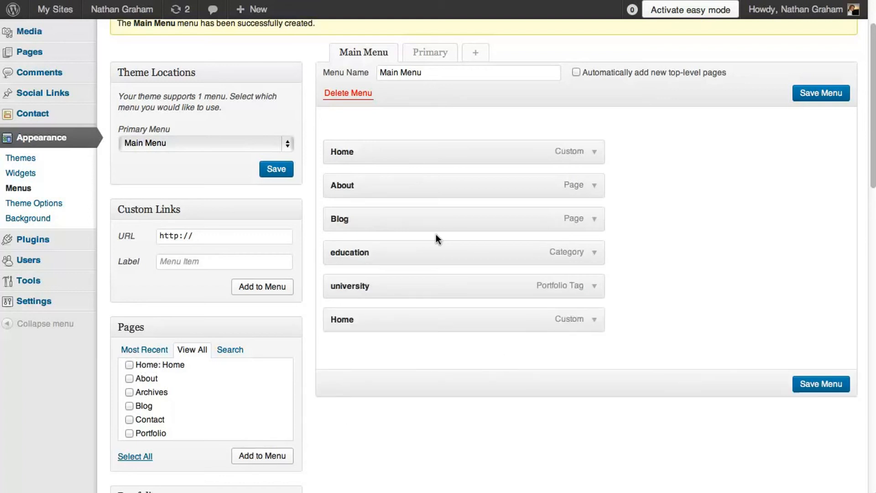
pyautogui.click(589, 153)
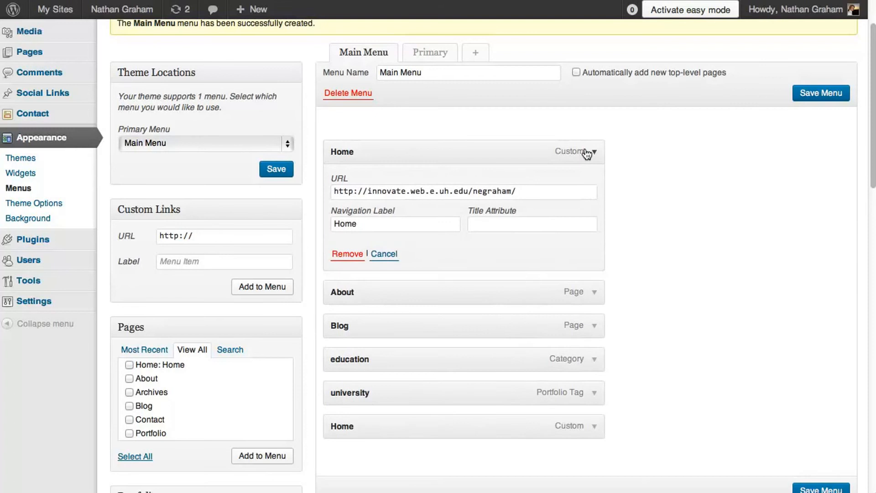
pyautogui.click(589, 152)
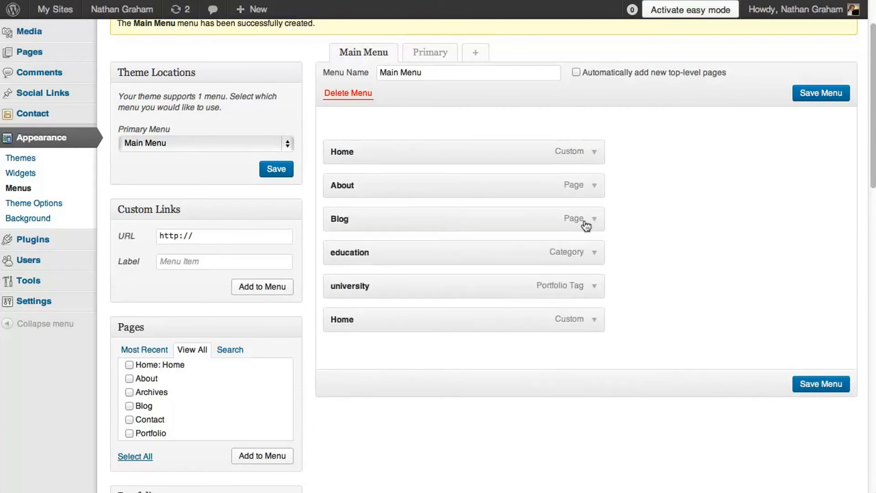
# Remove the duplicate Home item at the end of Main Menu, save the menu and view the live site
pyautogui.click(590, 314)
pyautogui.click(346, 416)
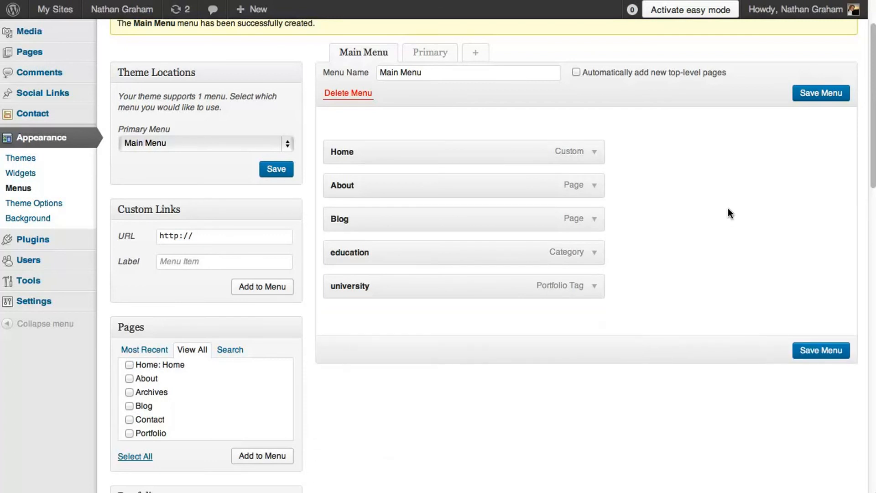
pyautogui.click(810, 349)
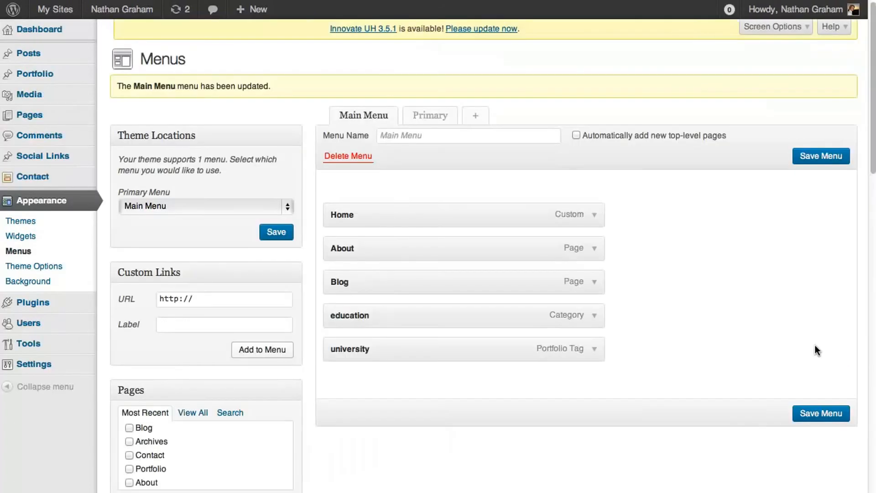
pyautogui.click(112, 11)
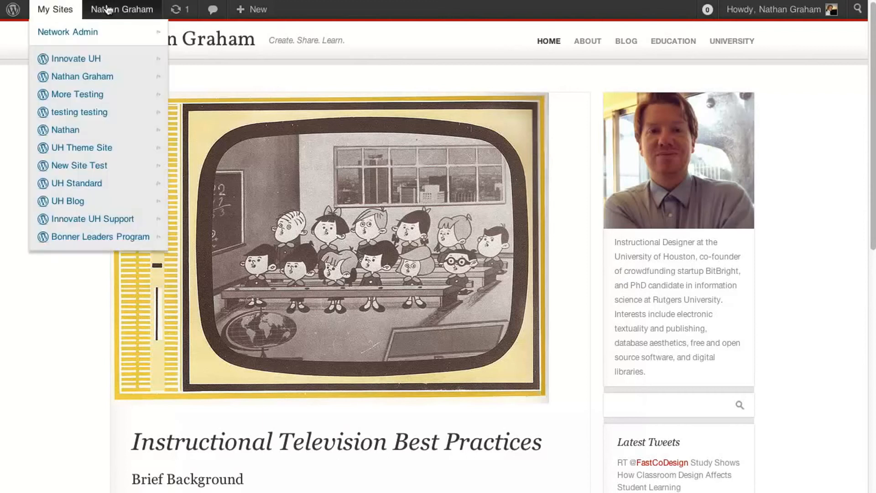
# Return to menu editing, nest About and Blog under Home and education under Blog, and save Main Menu
pyautogui.moveTo(107, 8)
pyautogui.click(158, 112)
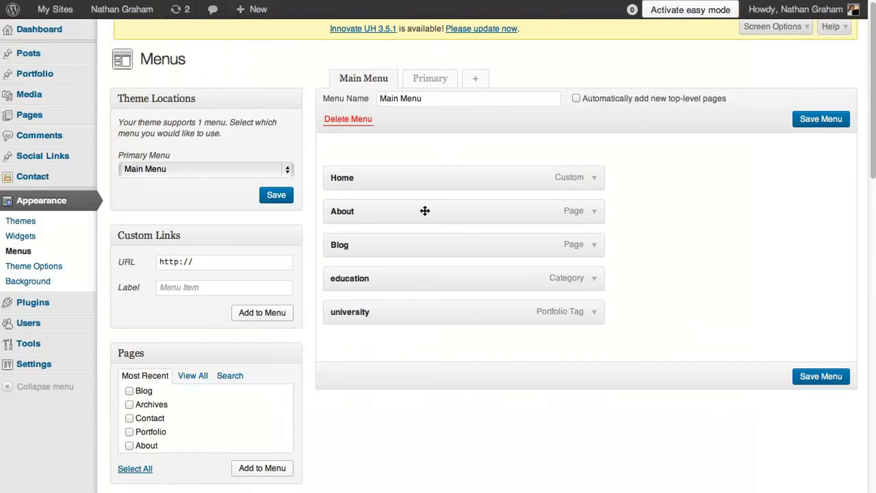
pyautogui.moveTo(424, 207); pyautogui.dragTo(455, 211)
pyautogui.moveTo(417, 242); pyautogui.dragTo(457, 243)
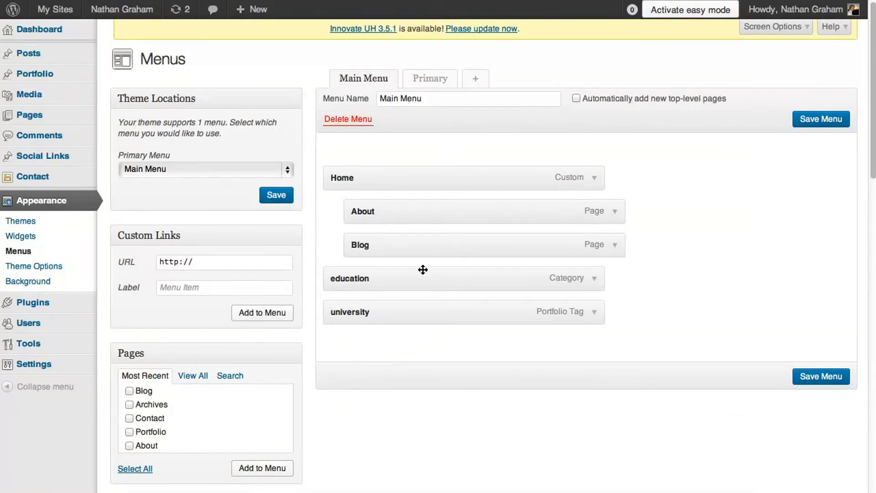
pyautogui.moveTo(419, 270); pyautogui.dragTo(481, 265)
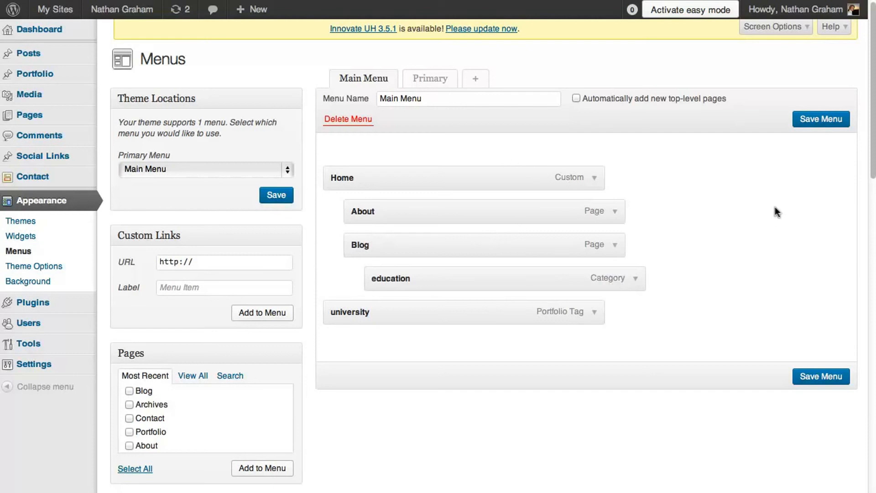
pyautogui.click(810, 379)
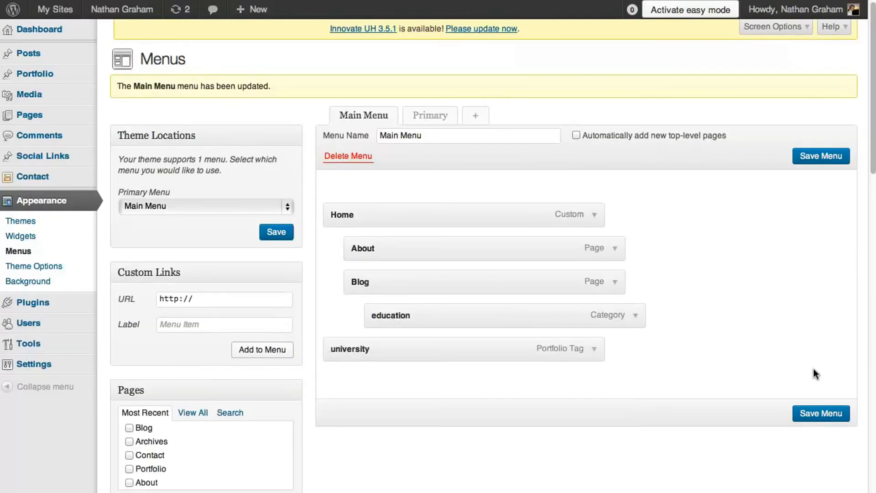
# View the live site and examine the Home drop-down with its nested About and Blog entries
pyautogui.click(110, 11)
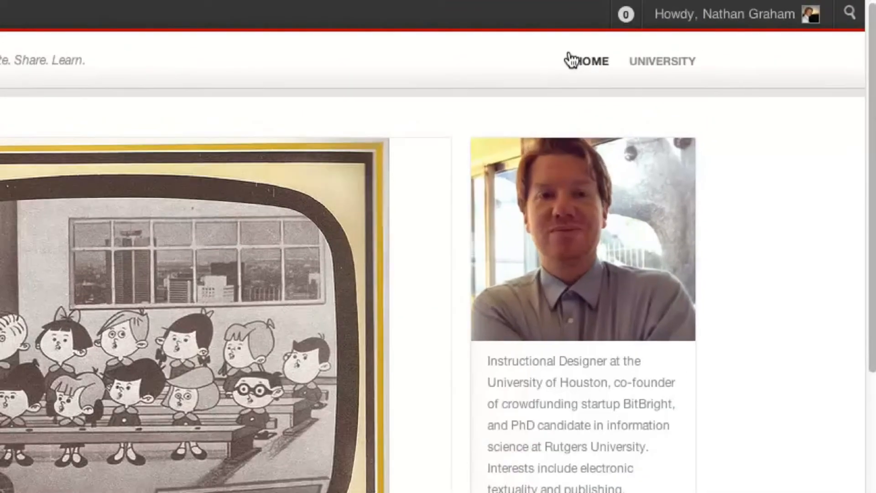
pyautogui.moveTo(674, 37)
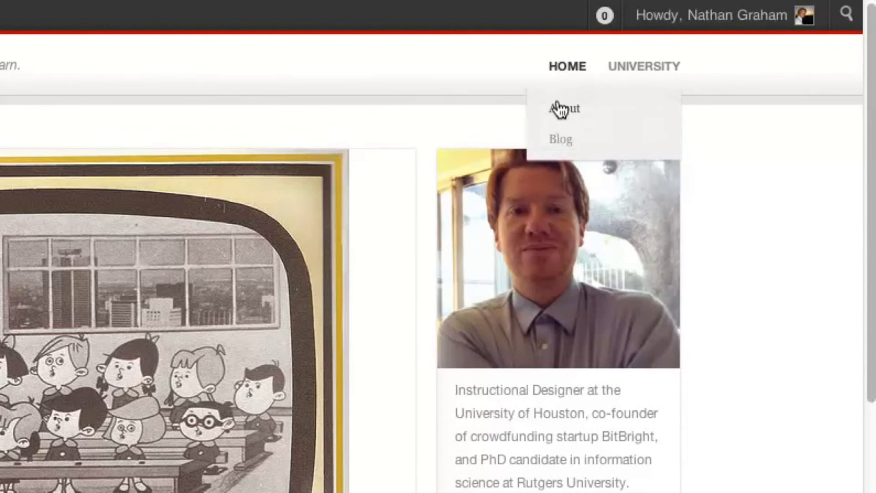
pyautogui.moveTo(561, 137)
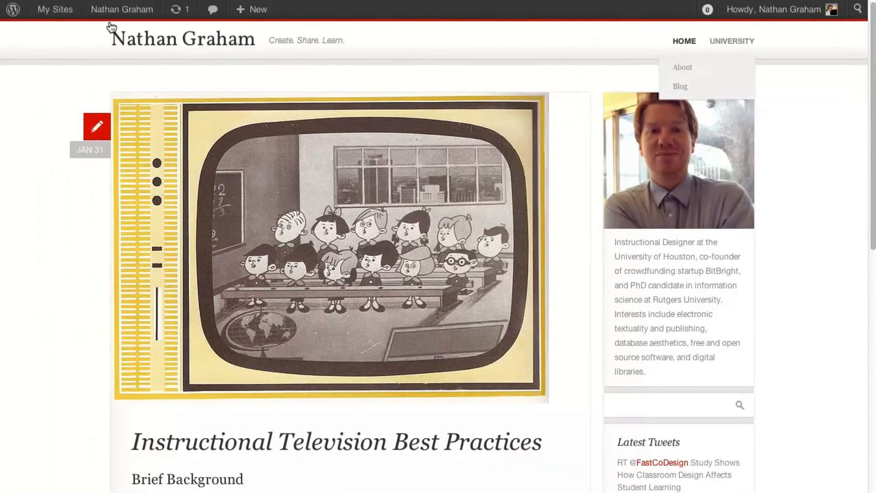
# Return to menu editing, move About, Blog and education back to the top level and save Main Menu
pyautogui.moveTo(112, 8)
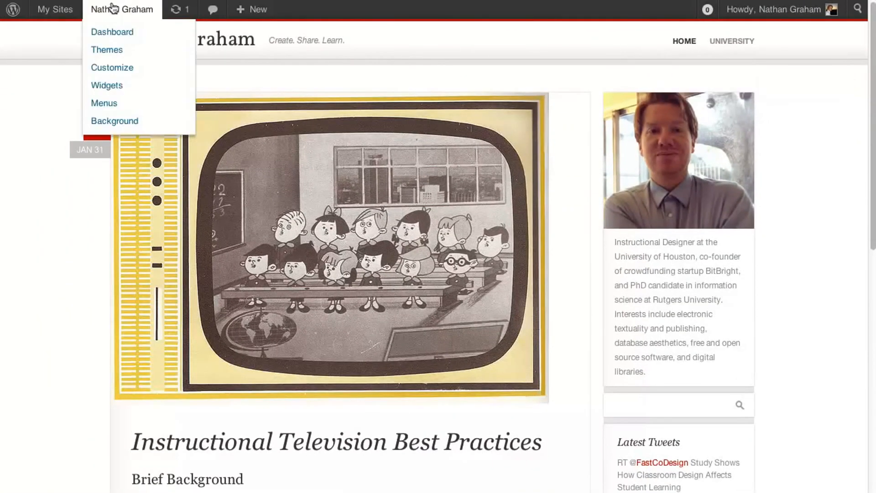
pyautogui.click(114, 101)
pyautogui.moveTo(567, 207); pyautogui.dragTo(481, 204)
pyautogui.moveTo(470, 269); pyautogui.dragTo(415, 269)
pyautogui.moveTo(434, 233); pyautogui.dragTo(406, 234)
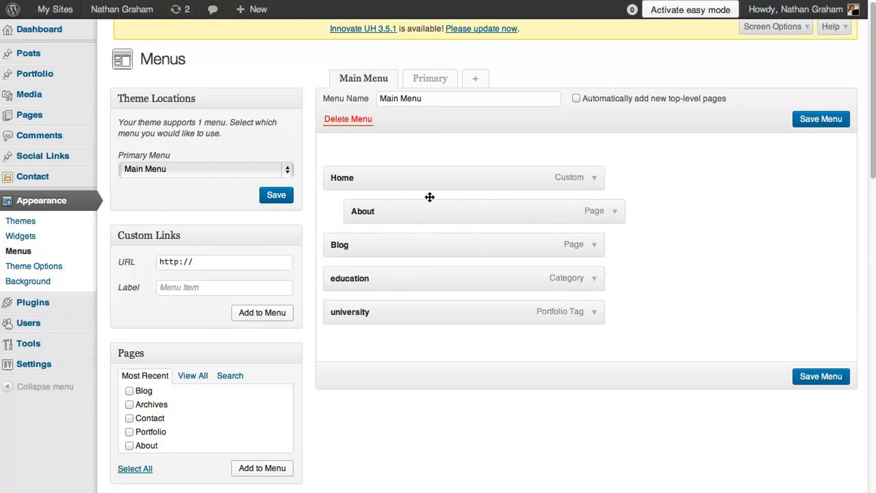
pyautogui.click(830, 375)
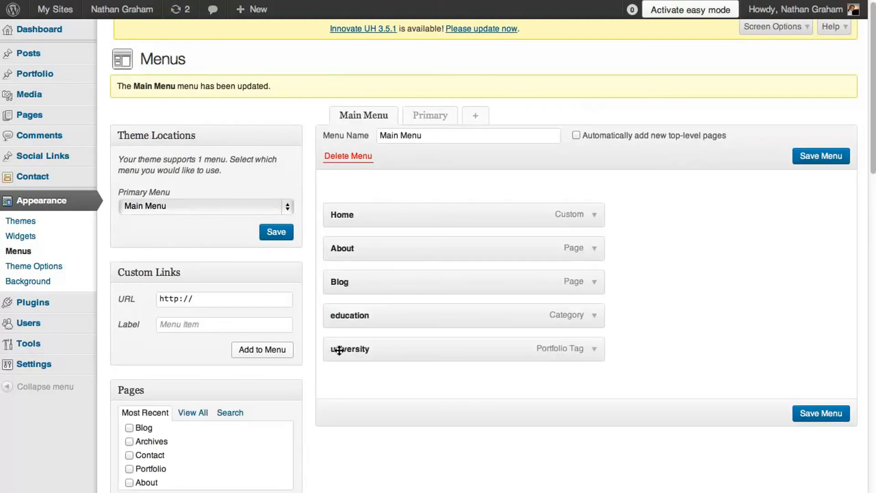
pyautogui.scroll(-10, 403, 408)
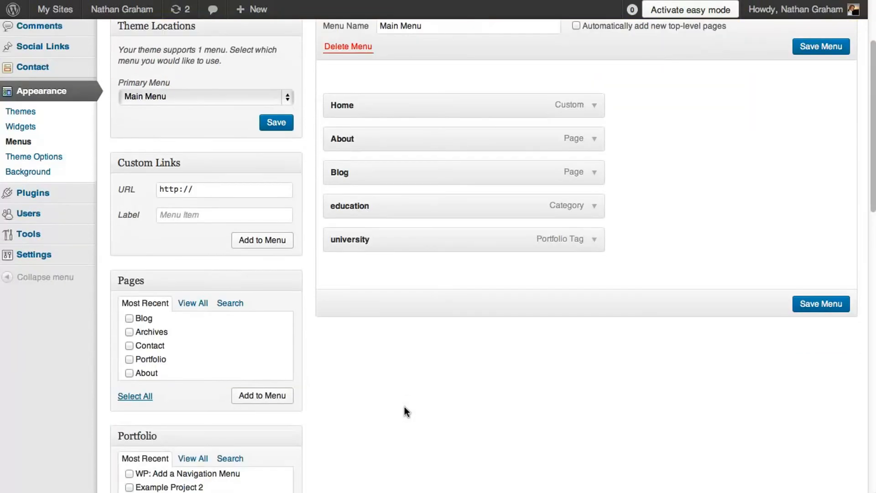
pyautogui.scroll(-12, 405, 406)
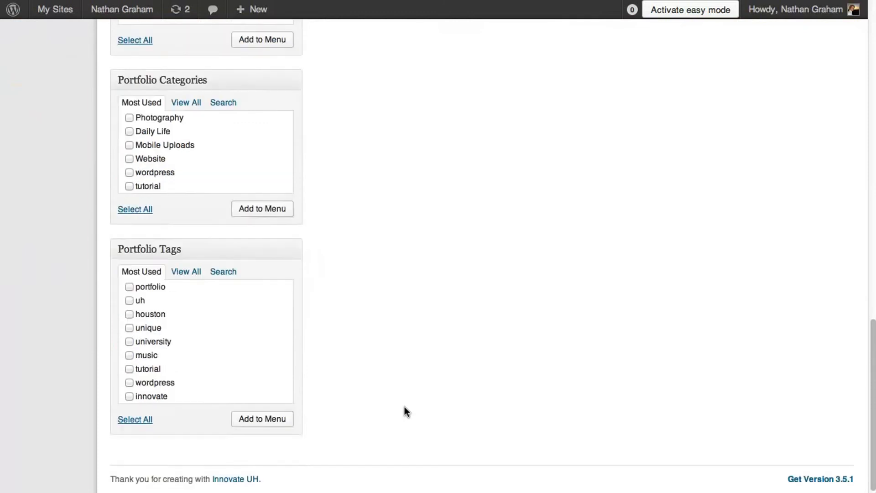
pyautogui.scroll(10, 404, 407)
pyautogui.scroll(9, 405, 407)
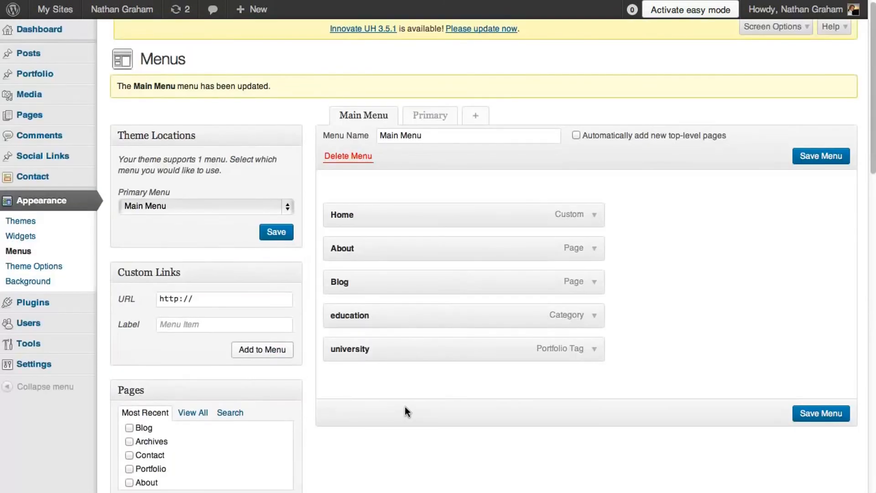
# Remove the Home, About and Blog items from Main Menu
pyautogui.click(594, 215)
pyautogui.click(337, 316)
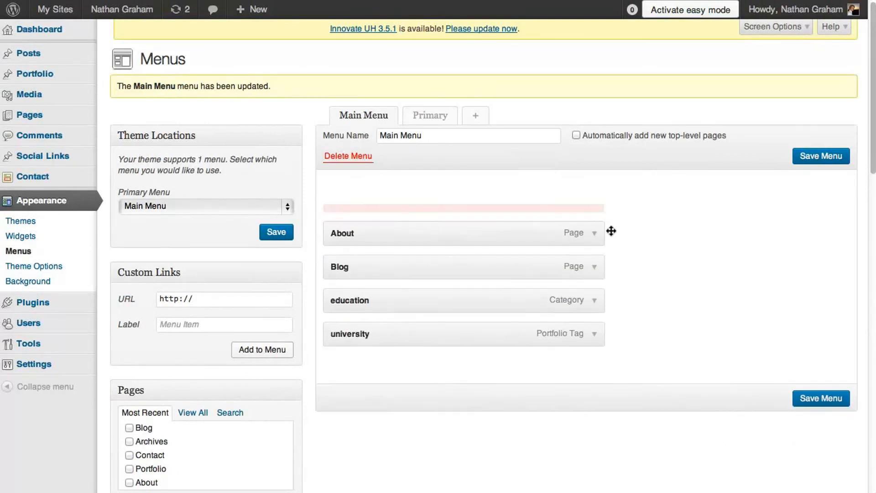
pyautogui.click(595, 216)
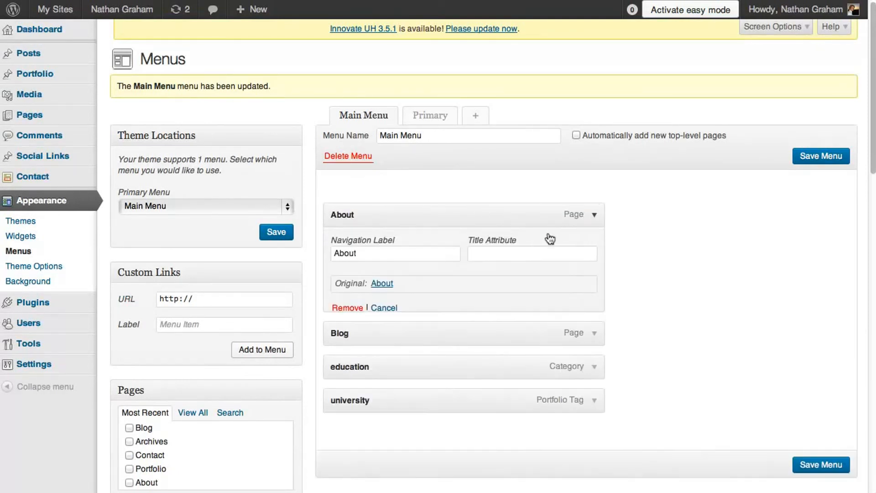
pyautogui.click(342, 307)
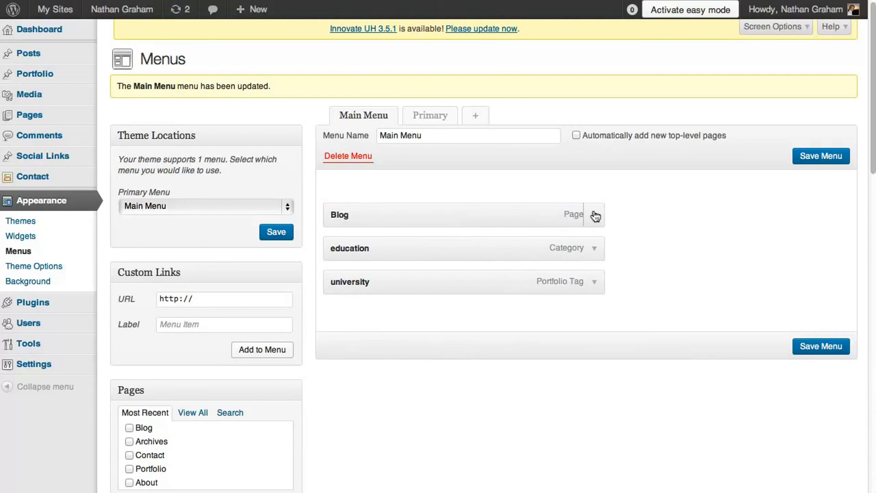
pyautogui.click(594, 216)
pyautogui.click(346, 310)
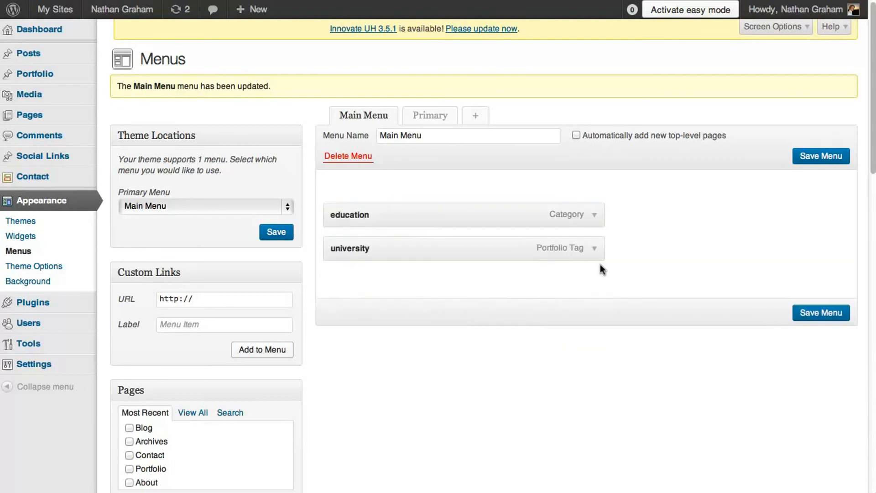
pyautogui.scroll(-6, 361, 352)
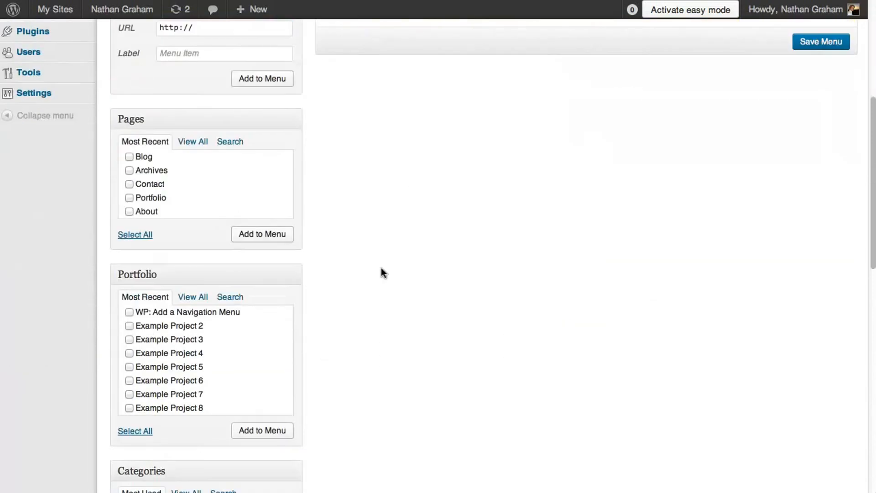